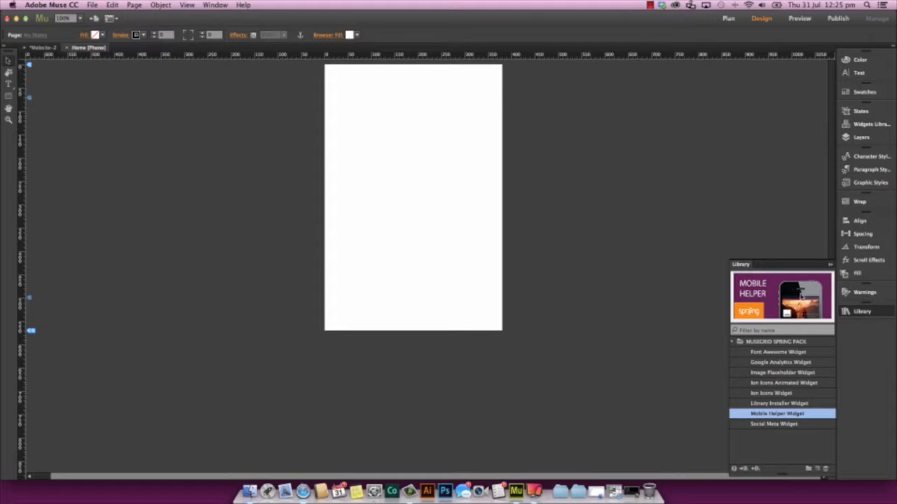
Step: Place the Mobile Helper Widget from the library just above the phone page, at about X 0, Y -42
drag(816, 294, 396, 116)
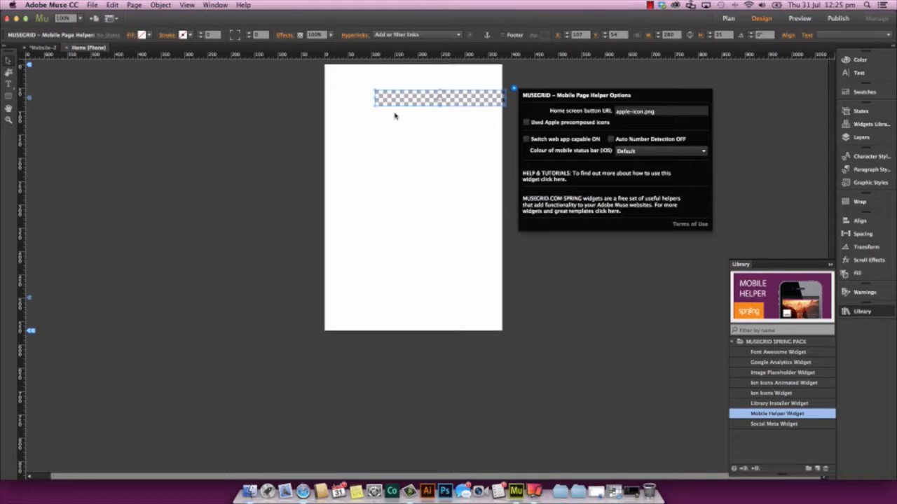
drag(431, 102, 383, 99)
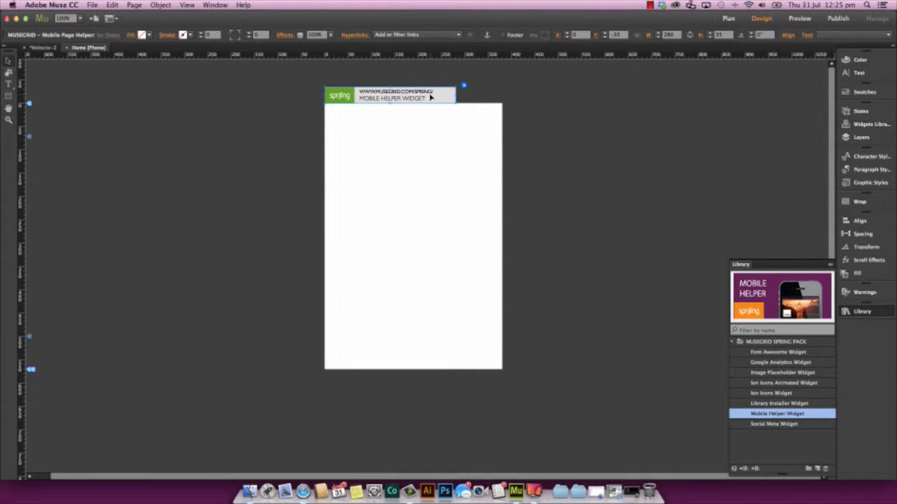
drag(430, 98, 430, 92)
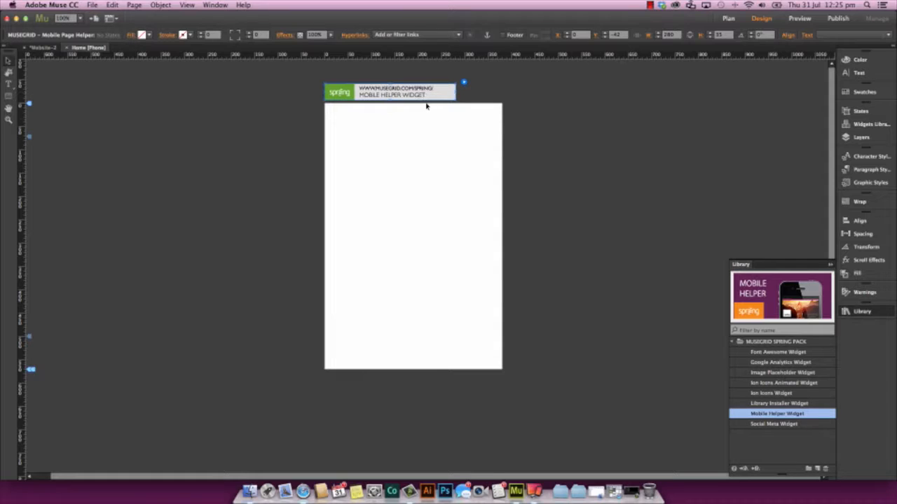
Step: Review the Mobile Helper widget's options, including the home screen button URL, and close them
click(464, 82)
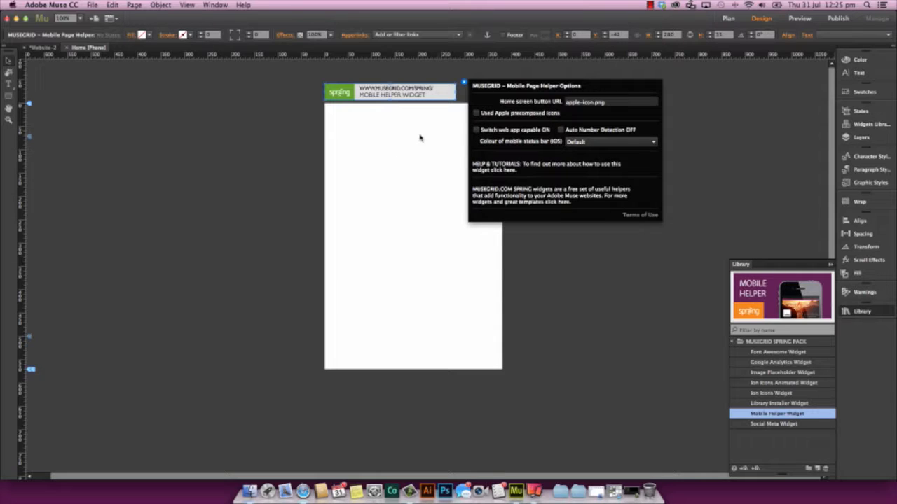
click(374, 126)
click(374, 127)
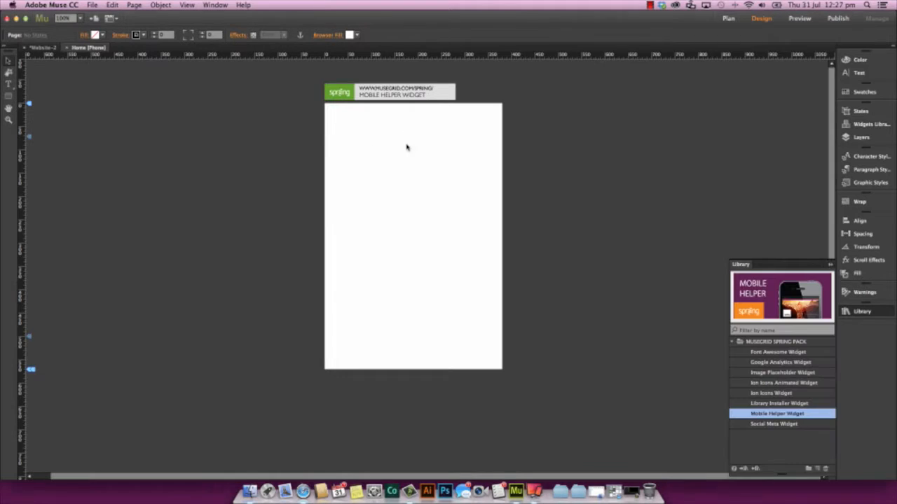
drag(408, 146, 423, 92)
click(463, 84)
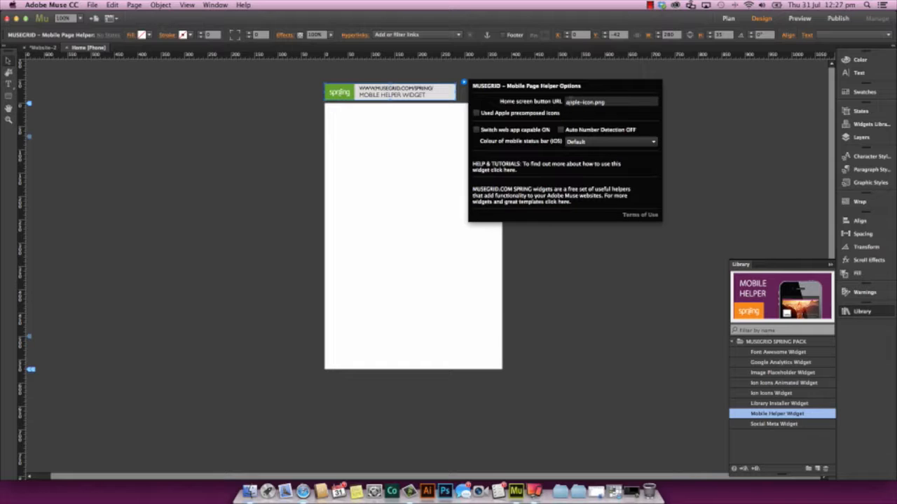
click(609, 103)
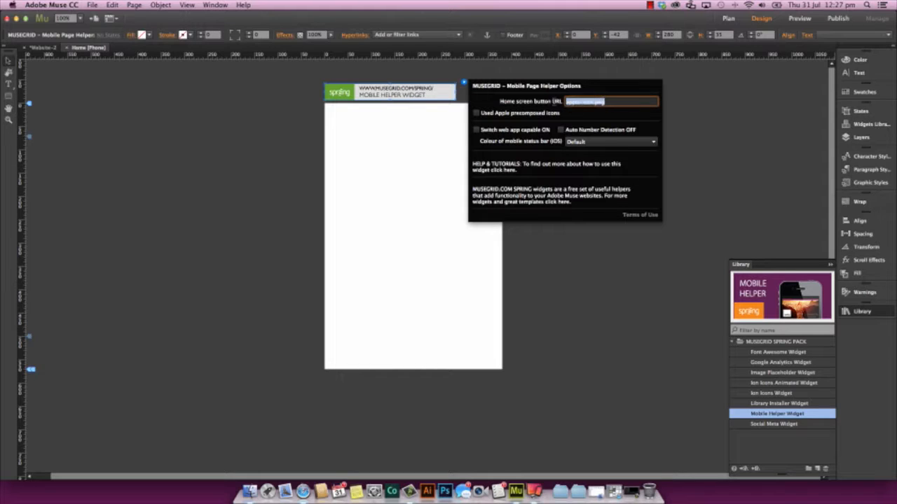
click(366, 198)
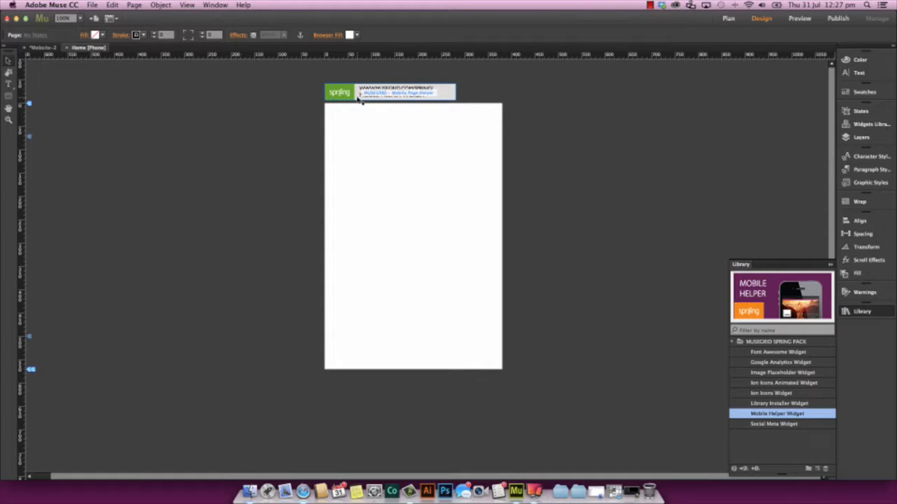
click(410, 92)
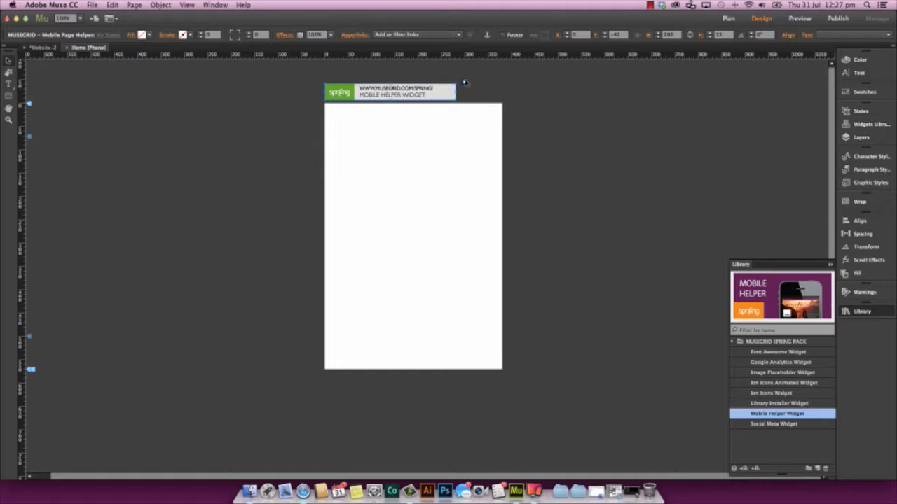
click(464, 83)
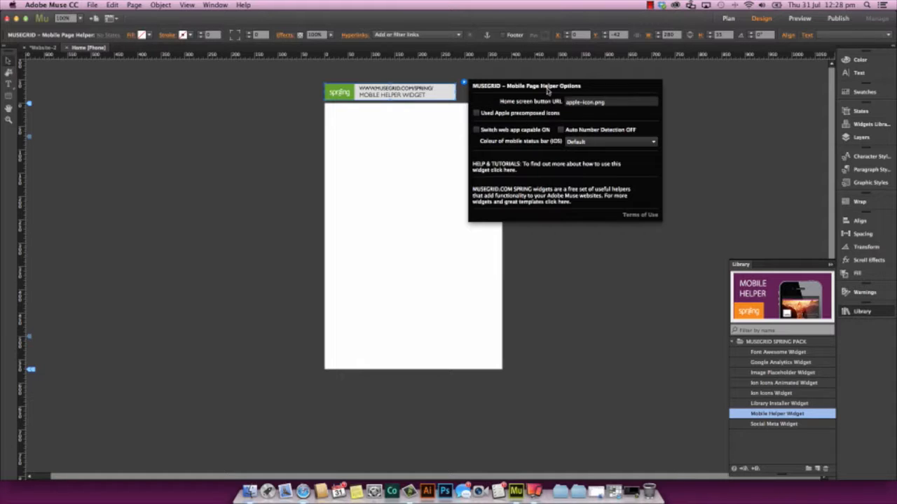
click(412, 157)
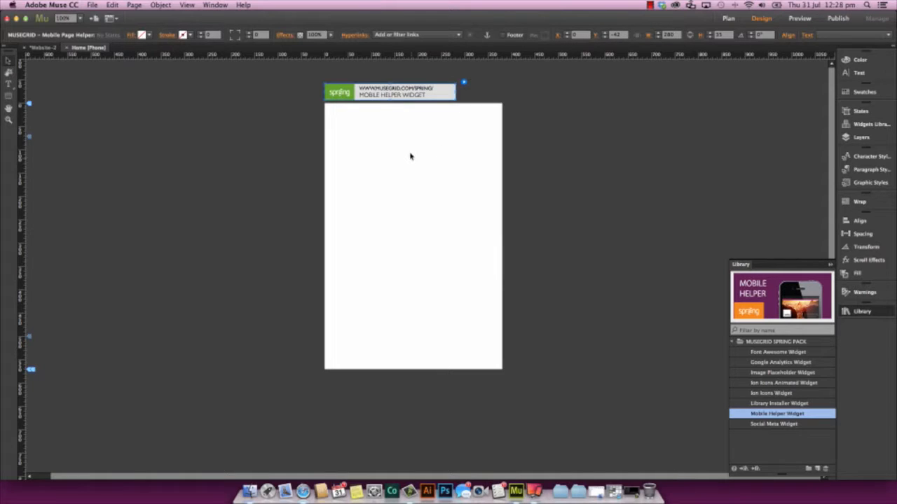
Step: Add iphone_icon.png from the Desktop to the site's files for upload
click(92, 5)
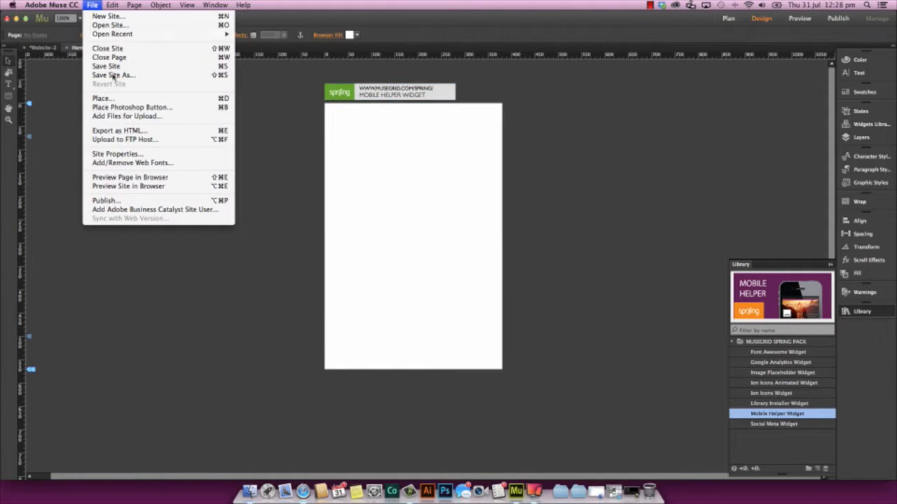
click(127, 116)
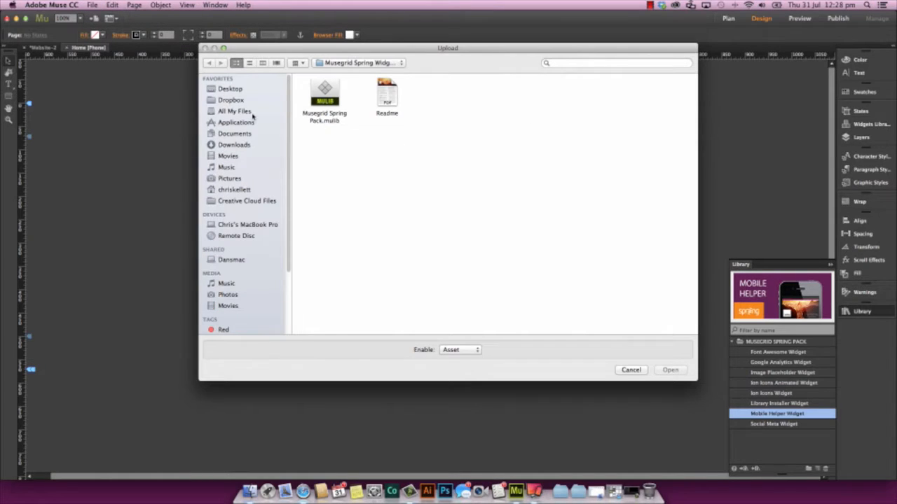
click(231, 89)
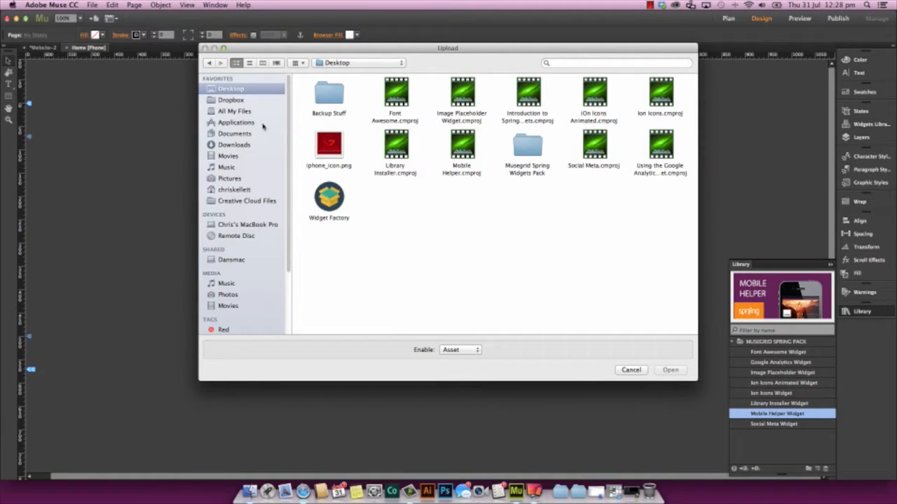
click(342, 152)
click(670, 370)
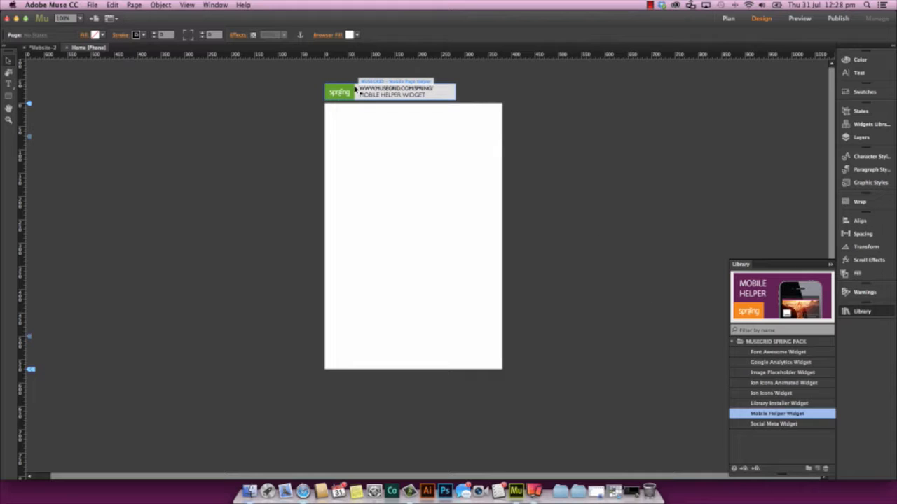
Step: Preview the phone home page in the browser
click(453, 91)
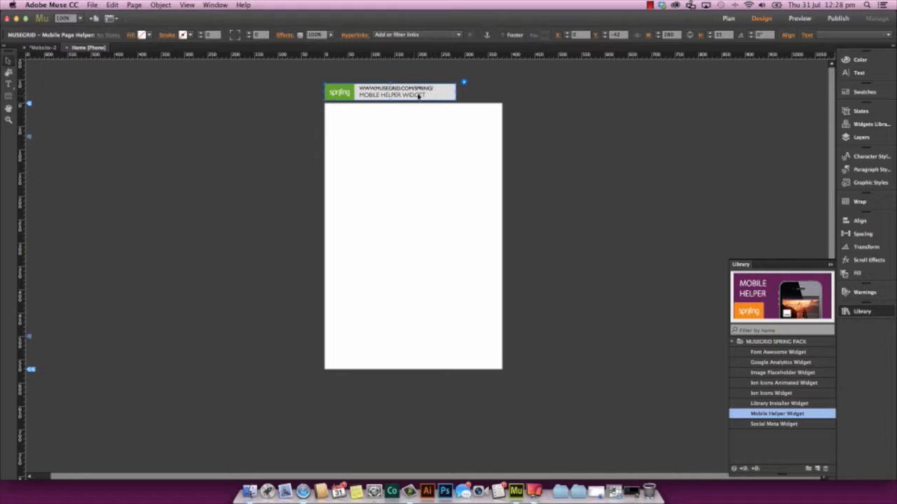
click(404, 144)
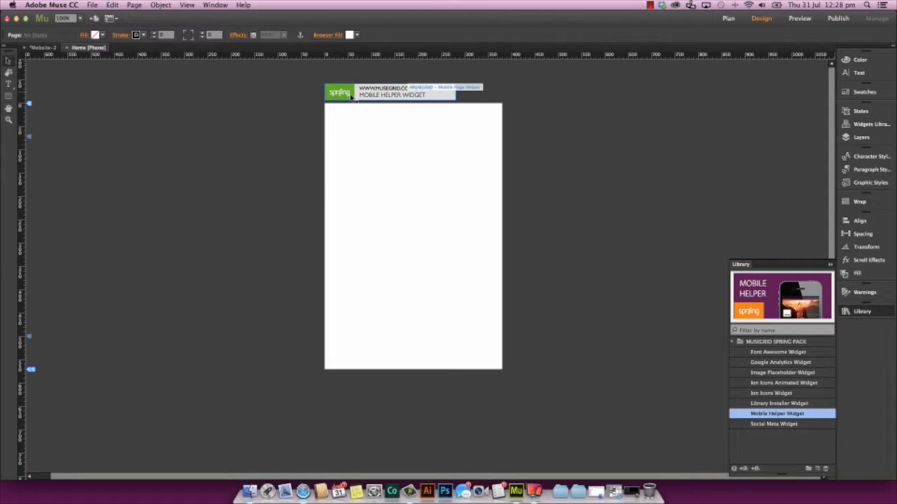
click(417, 99)
click(93, 5)
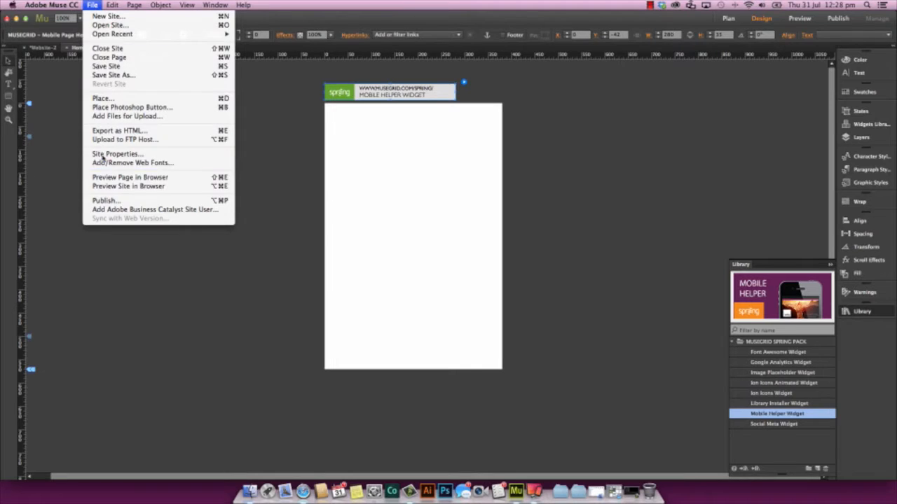
click(114, 178)
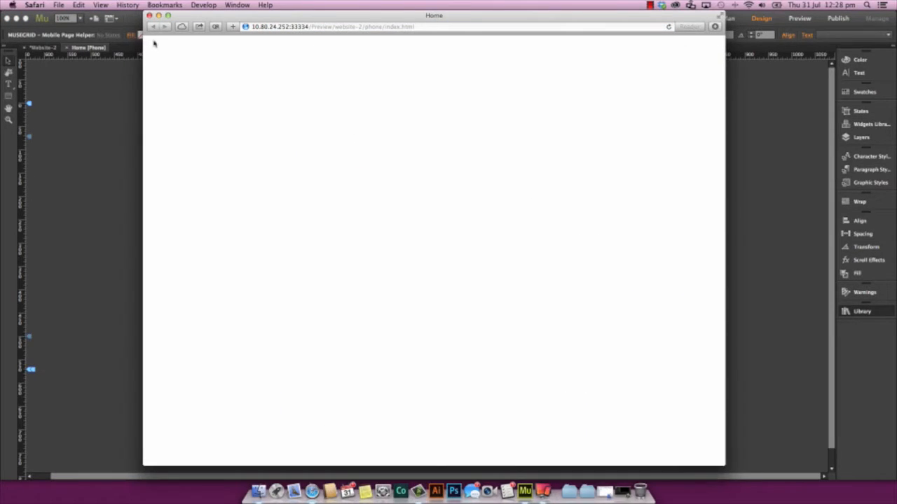
Step: Inspect the previewed page's source code, highlight the icon link line under the mobile options, and return to Adobe Muse
right_click(347, 131)
click(393, 158)
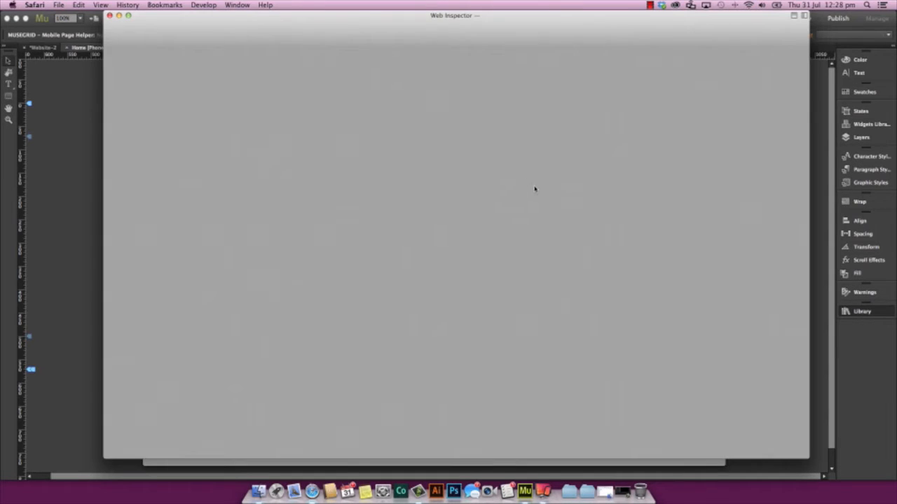
scroll(447, 186, down, 1)
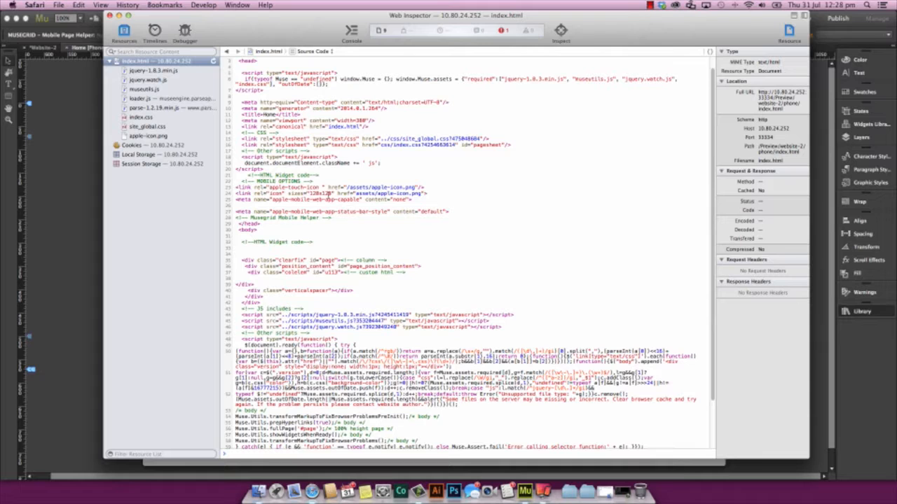
drag(447, 194, 236, 193)
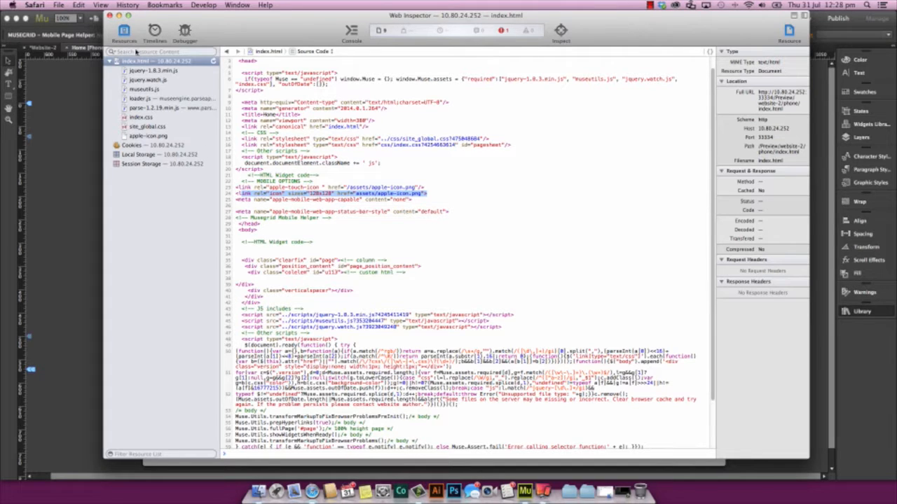
click(110, 15)
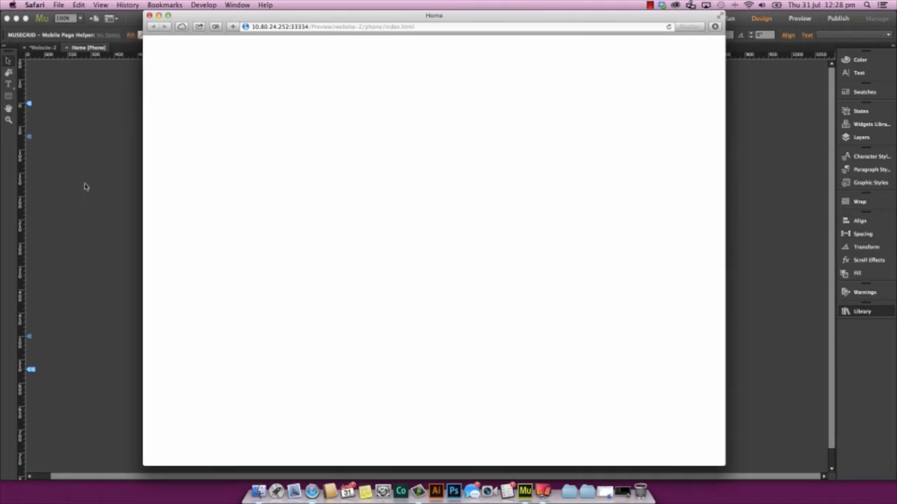
click(104, 123)
click(196, 185)
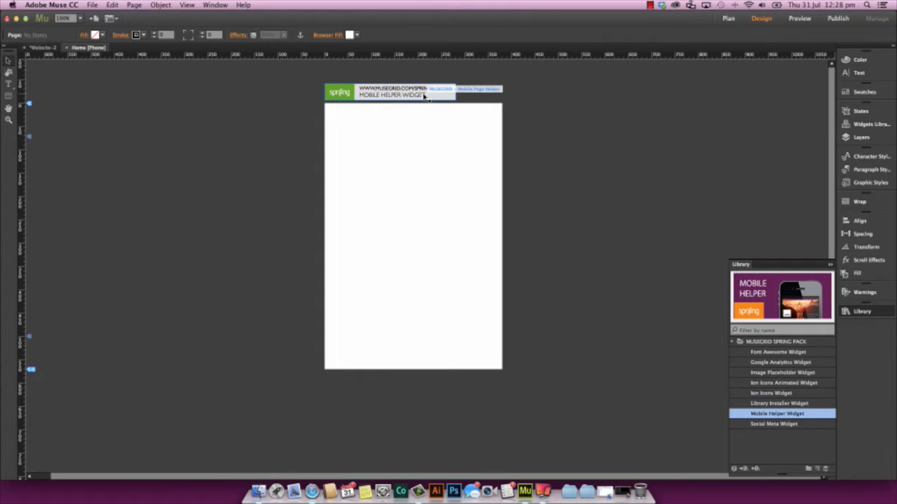
Step: Review the iOS status bar colour choices and the home screen button URL in the Mobile Helper widget's options
click(411, 90)
click(463, 83)
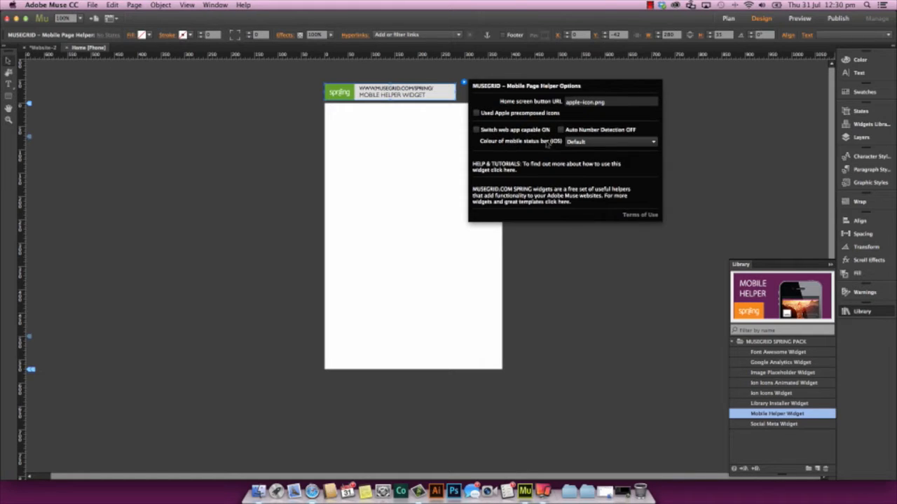
click(567, 144)
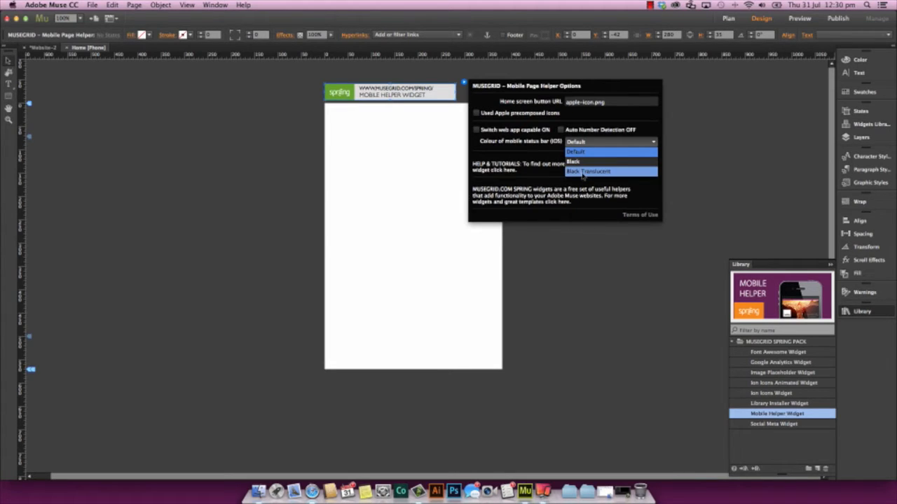
click(550, 158)
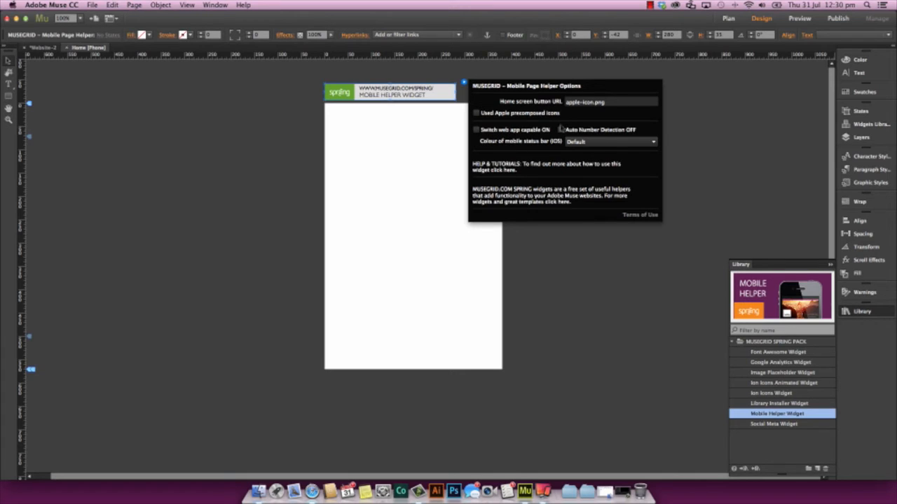
click(566, 105)
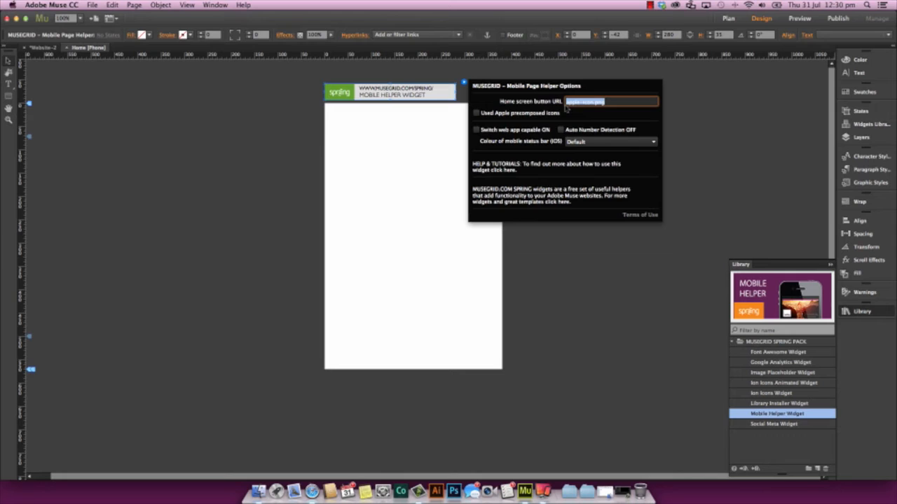
click(408, 153)
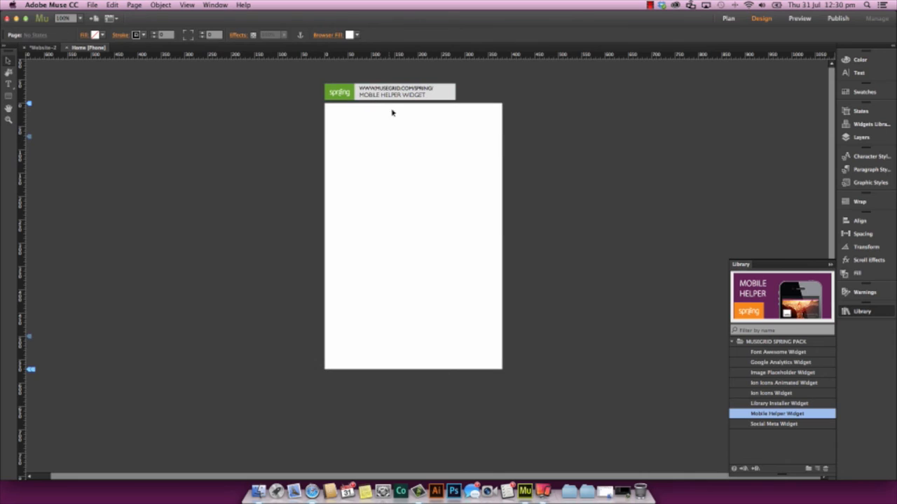
Step: View the help and tutorials page linked in the Mobile Helper widget's options and close it
mouse_move(382, 93)
mouse_down()
mouse_move(371, 96)
mouse_move(381, 92)
mouse_up()
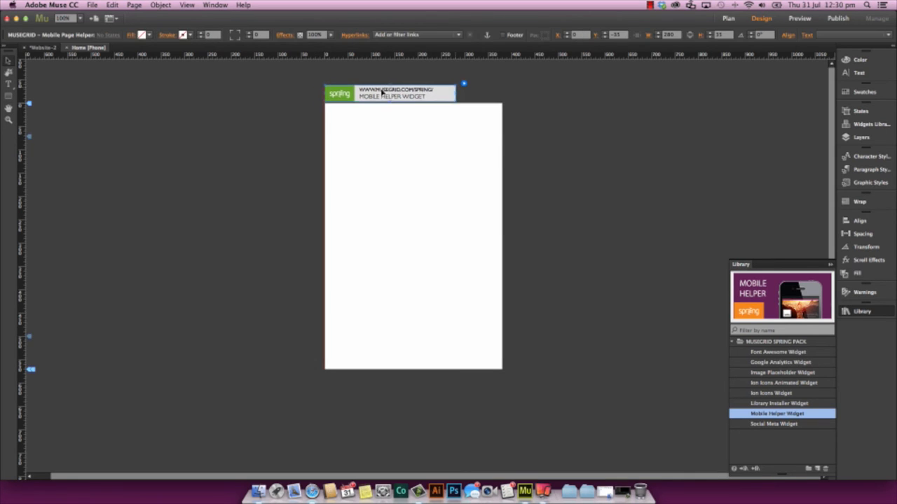
click(463, 83)
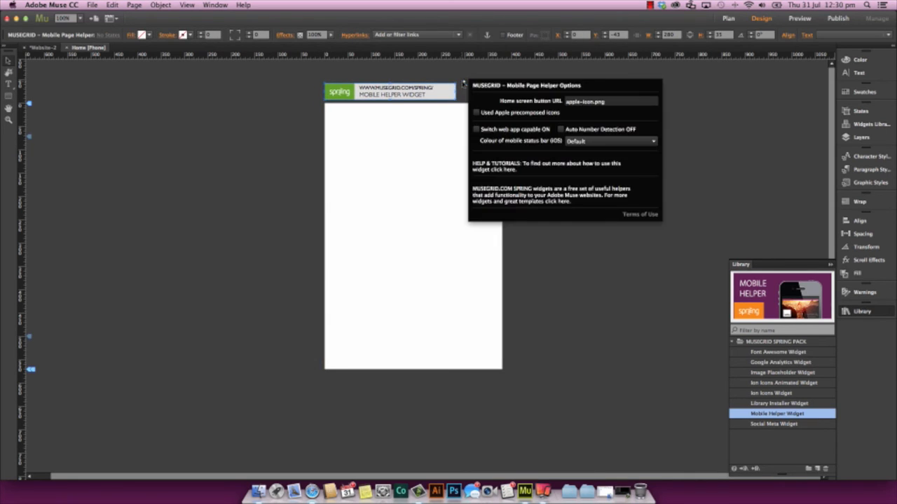
click(505, 169)
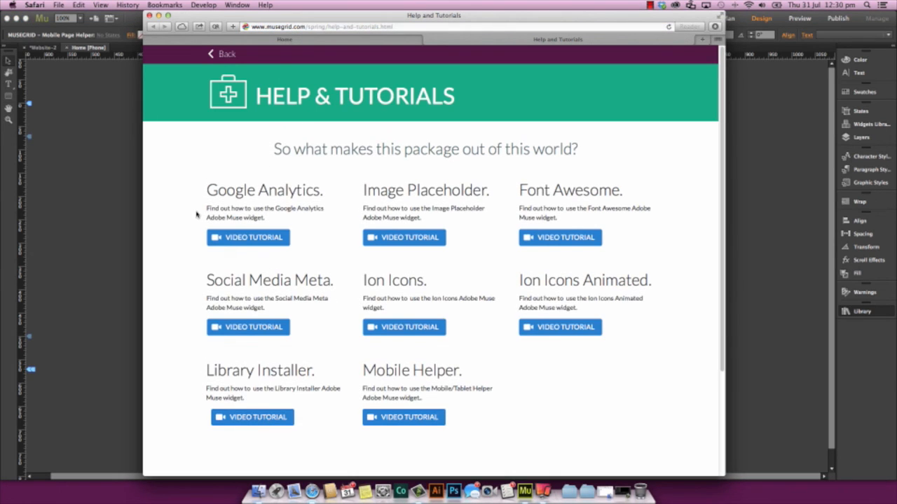
click(148, 15)
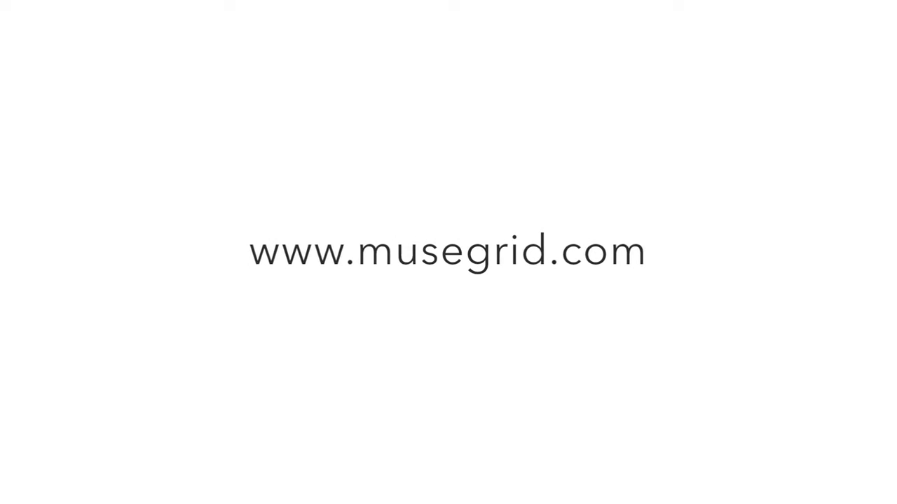